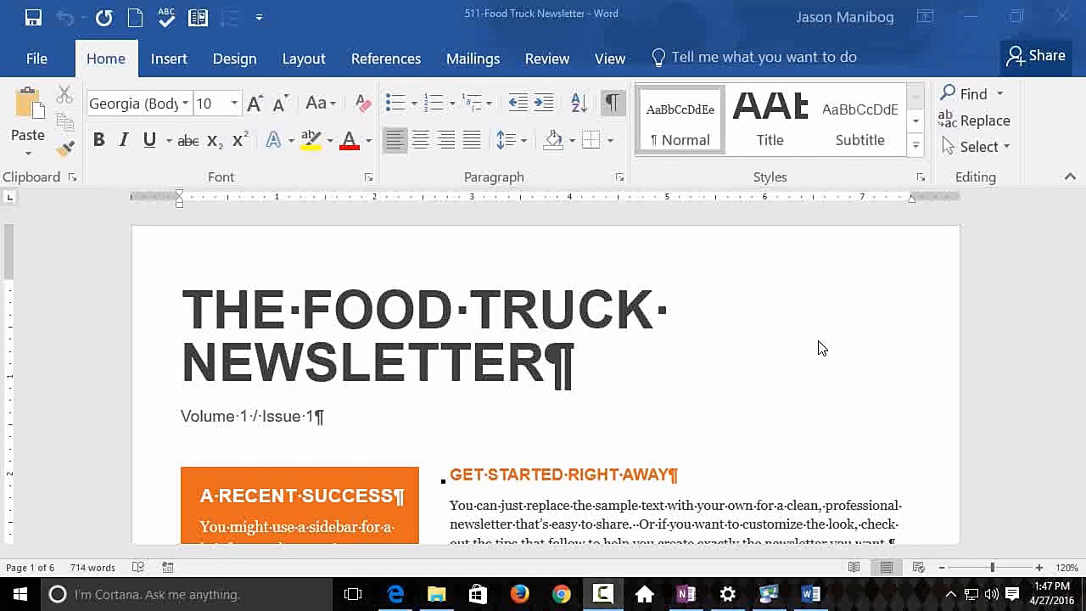
# - Insert a rounded rectangular callout shape beside the newsletter title, above the "Get Started Right Away" heading
pyautogui.scroll(-2, 821, 348)
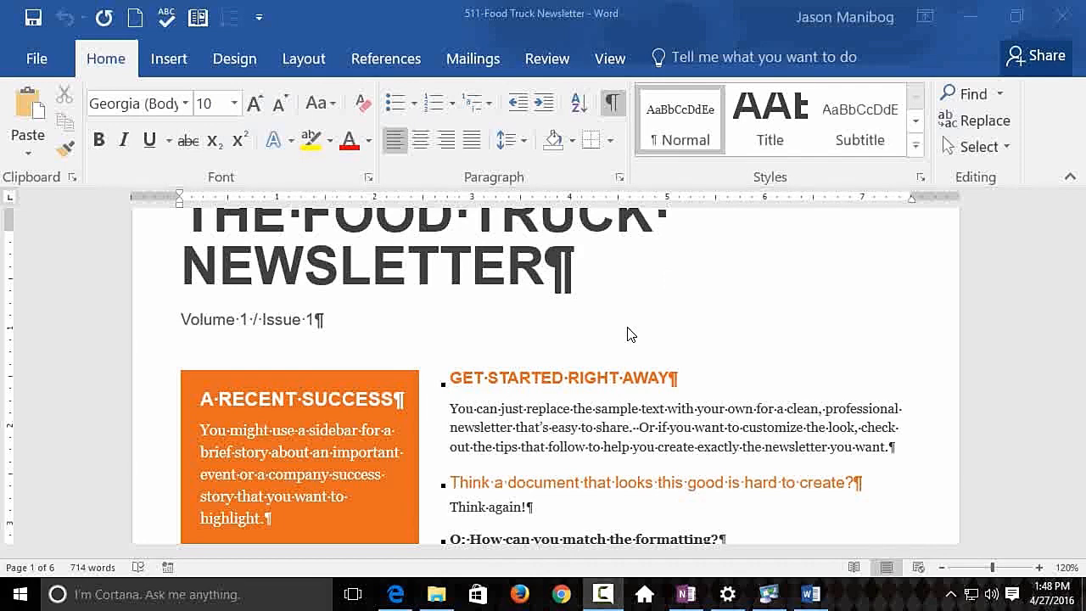
pyautogui.click(179, 56)
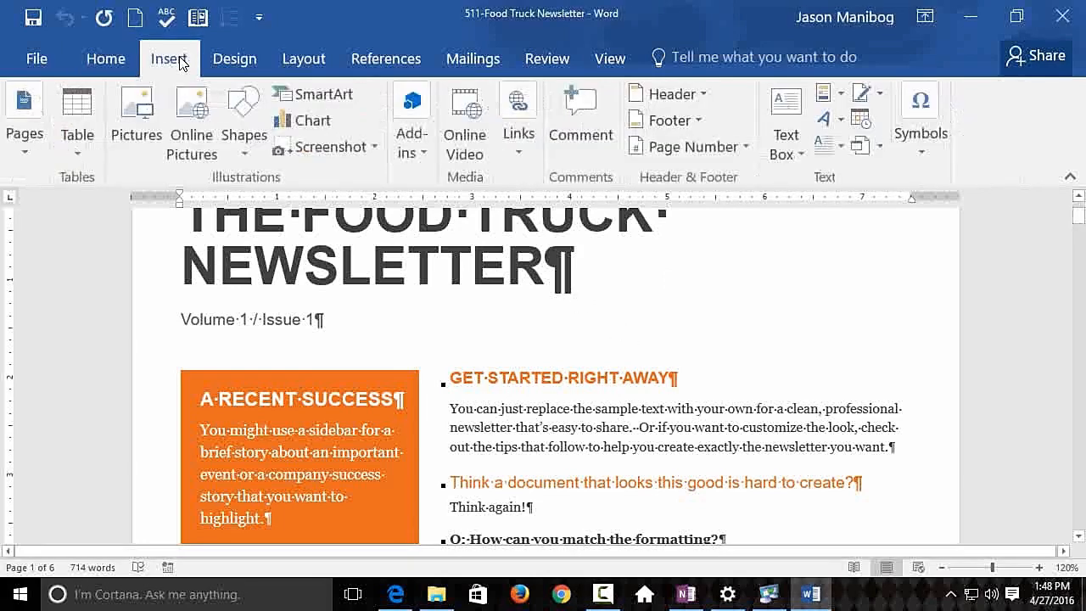
pyautogui.click(251, 148)
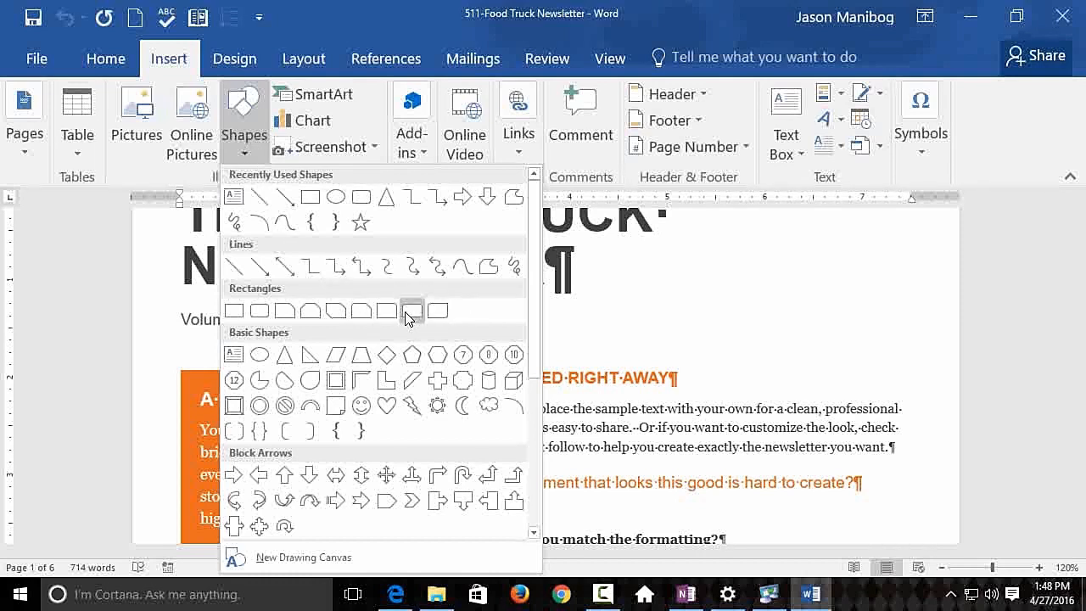
pyautogui.scroll(-4, 405, 319)
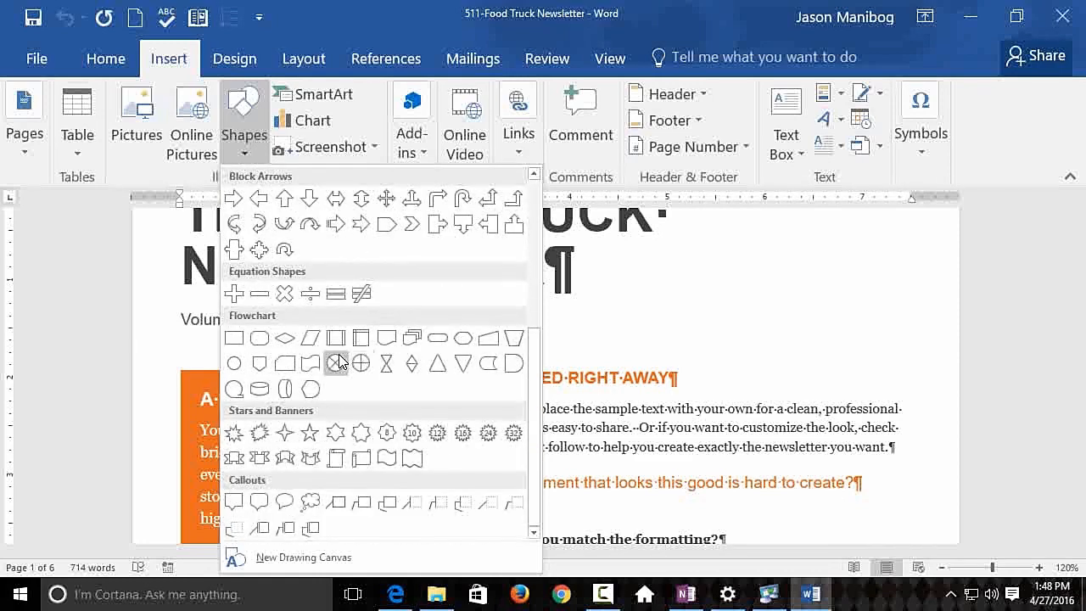
pyautogui.click(260, 506)
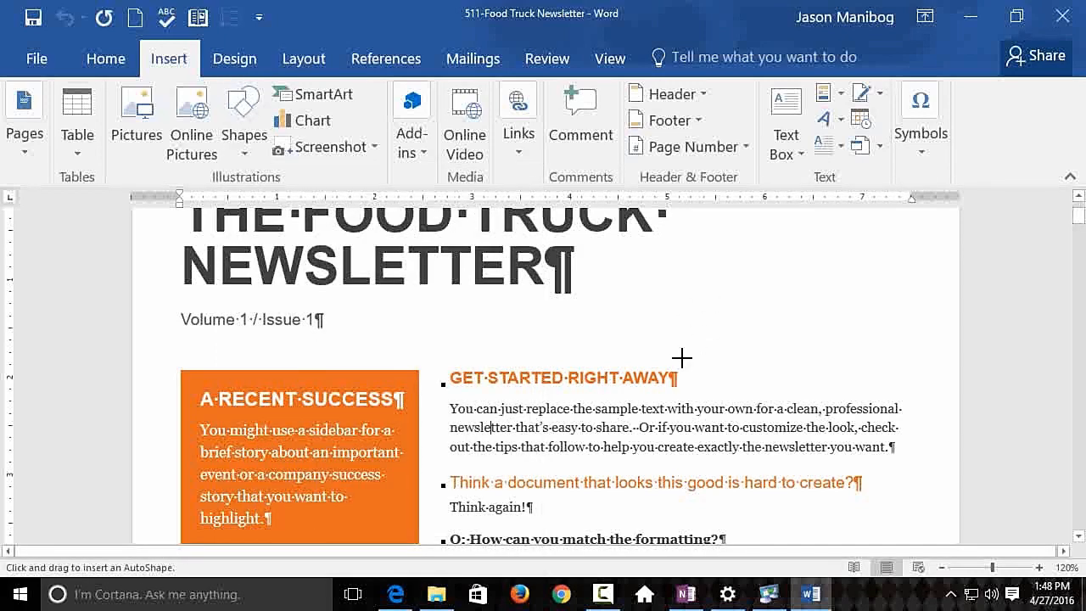
pyautogui.moveTo(681, 359)
pyautogui.mouseDown()
pyautogui.moveTo(696, 323)
pyautogui.moveTo(869, 238)
pyautogui.mouseUp()
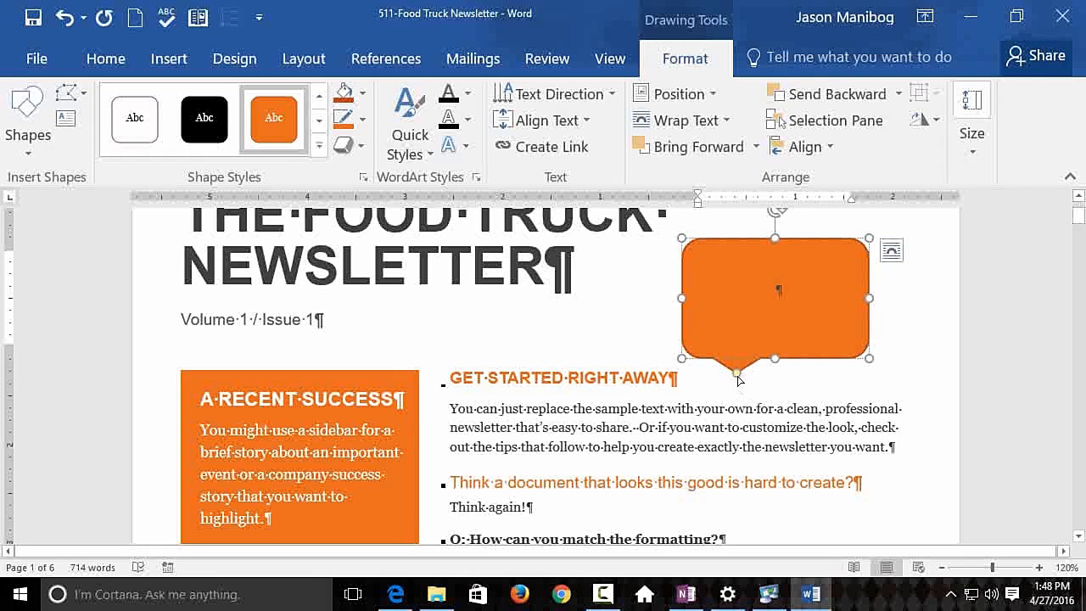
# - Aim the callout's pointer at the end of the "Get Started Right Away" heading and enter the text "What should we put here?" in it
pyautogui.moveTo(737, 373); pyautogui.dragTo(688, 390)
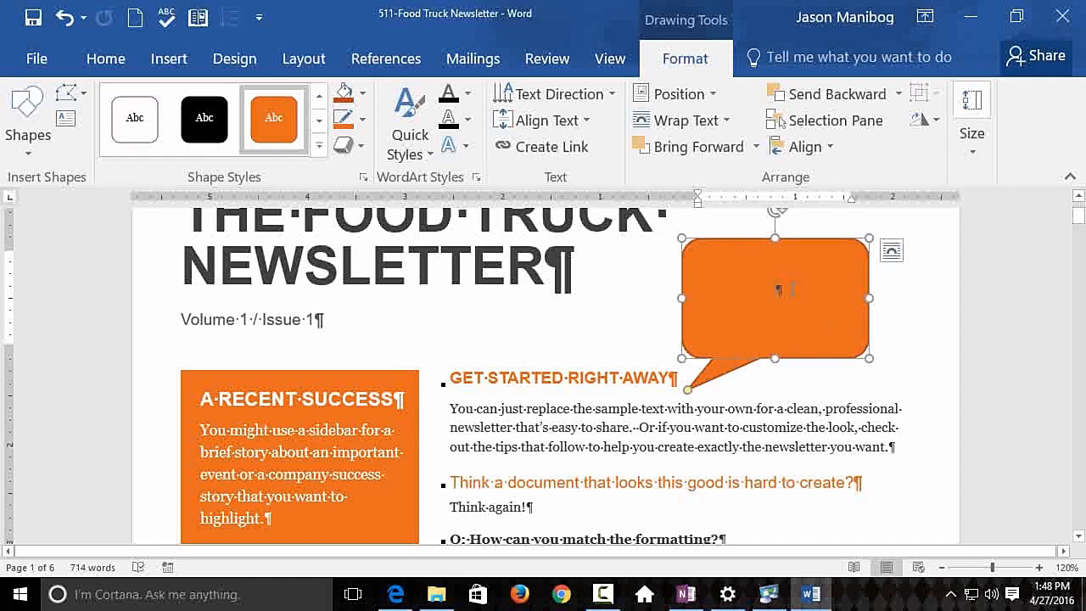
pyautogui.write('Wh')
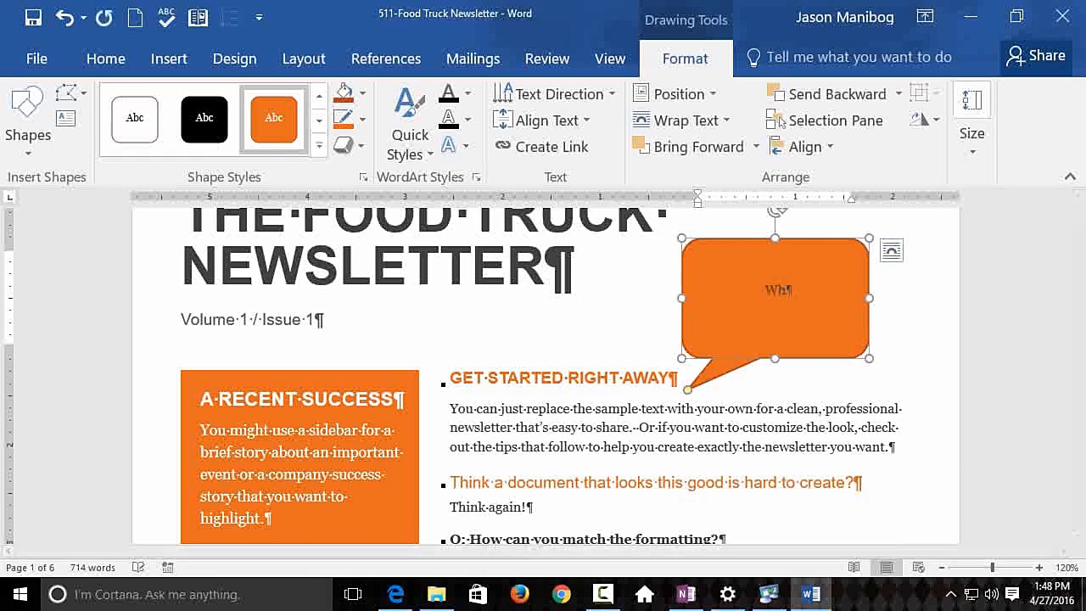
pyautogui.write('at should we put here?')
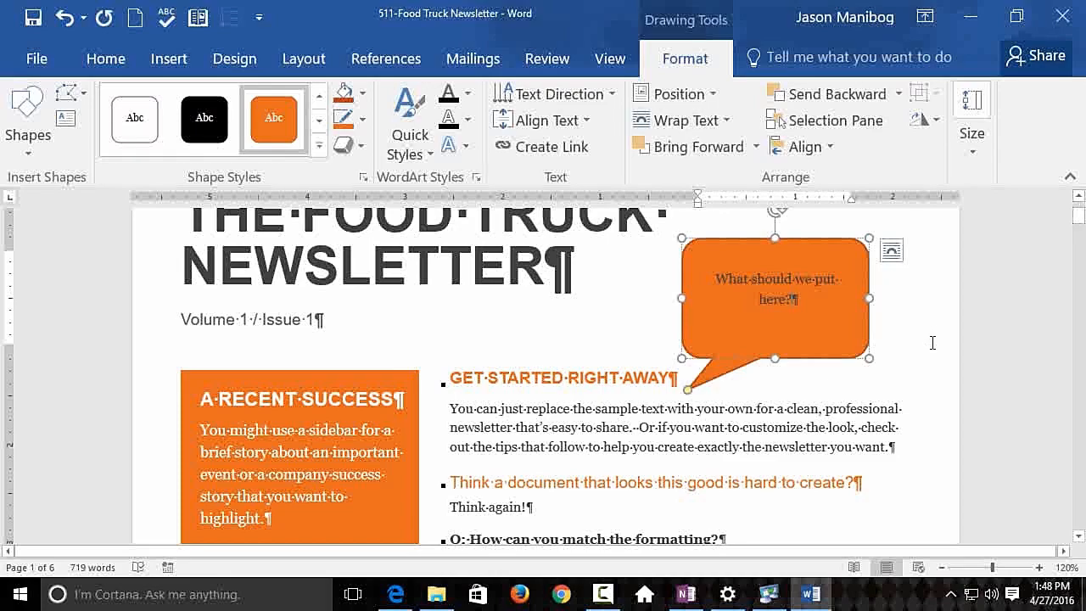
# - Add three empty paragraphs after the "Sales are up!" paragraph under Food Truck Happenings on page 2
pyautogui.scroll(-10, 592, 350)
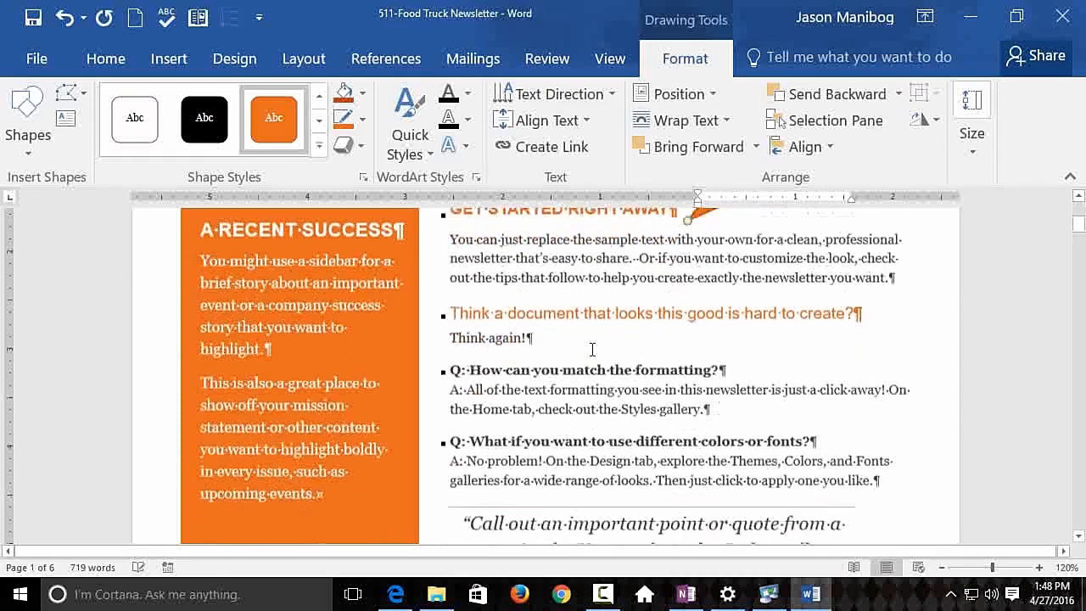
pyautogui.scroll(-5, 592, 349)
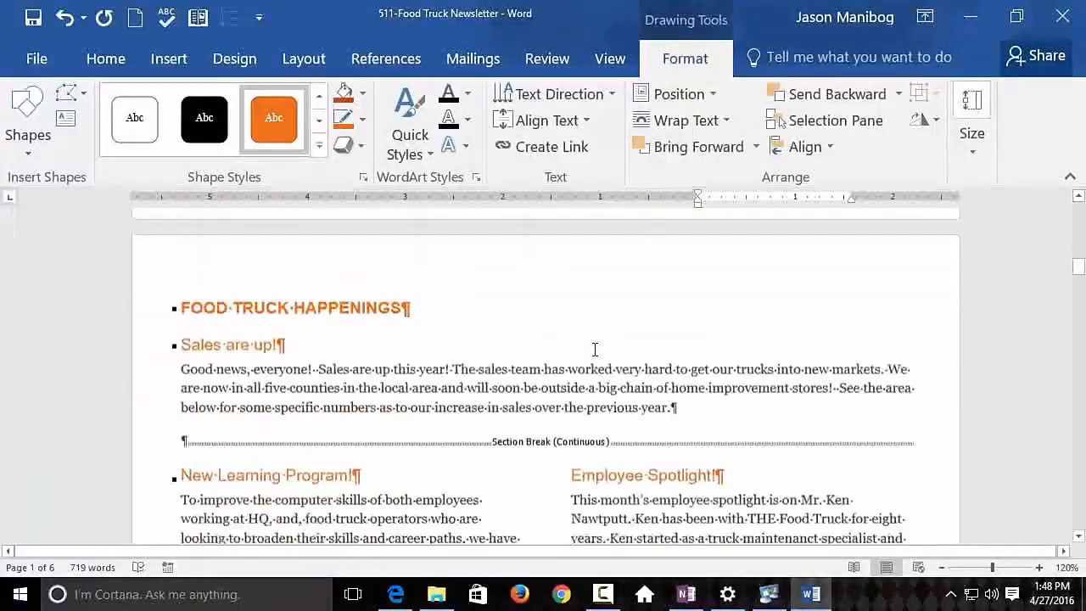
pyautogui.scroll(1, 593, 350)
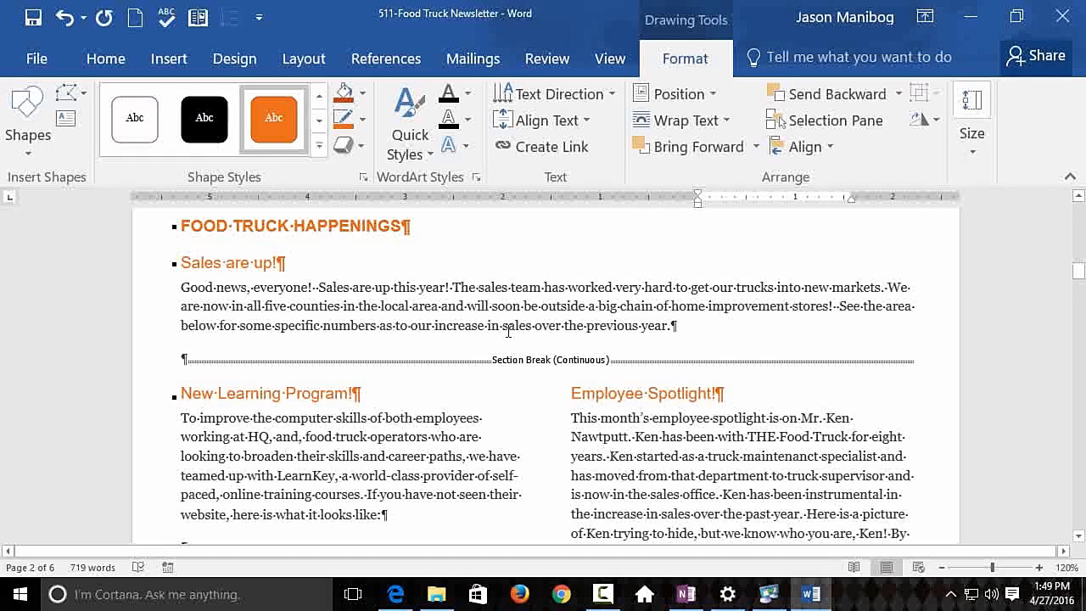
pyautogui.click(689, 325)
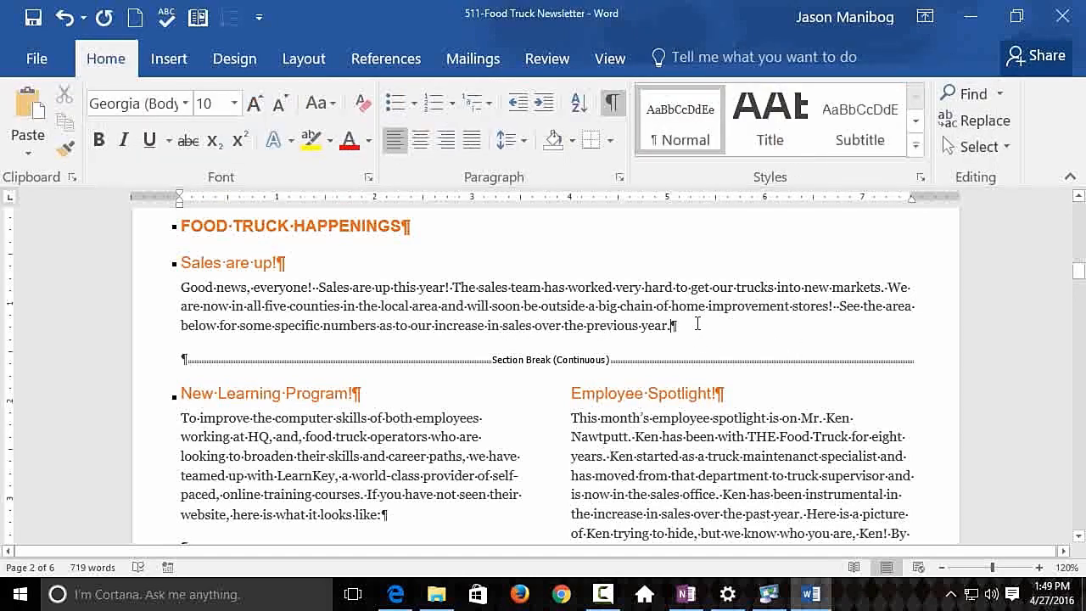
pyautogui.press('Return')
pyautogui.press('Return')
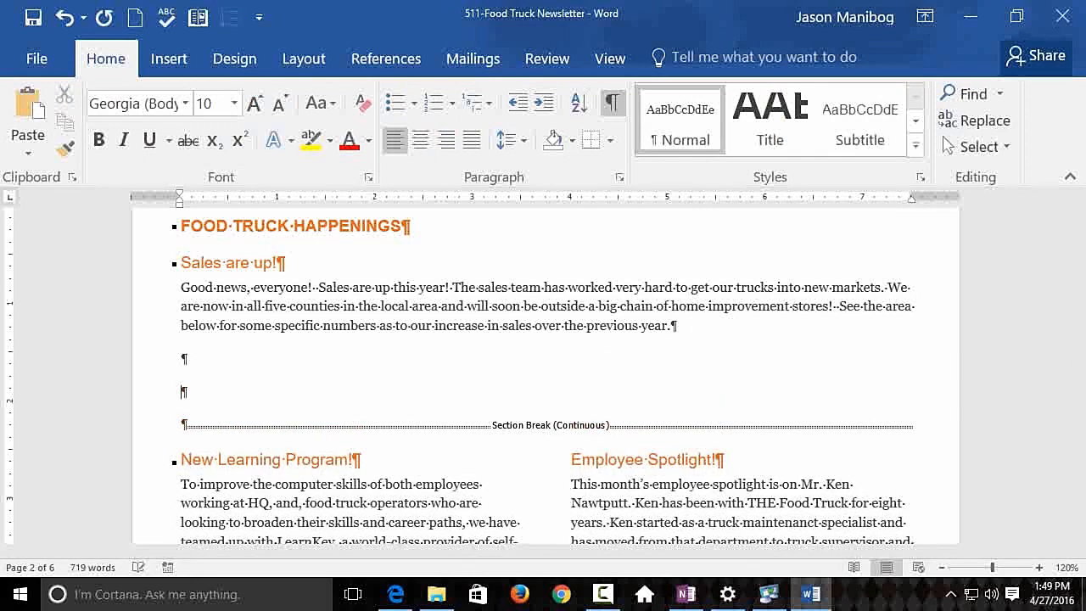
pyautogui.press('Return')
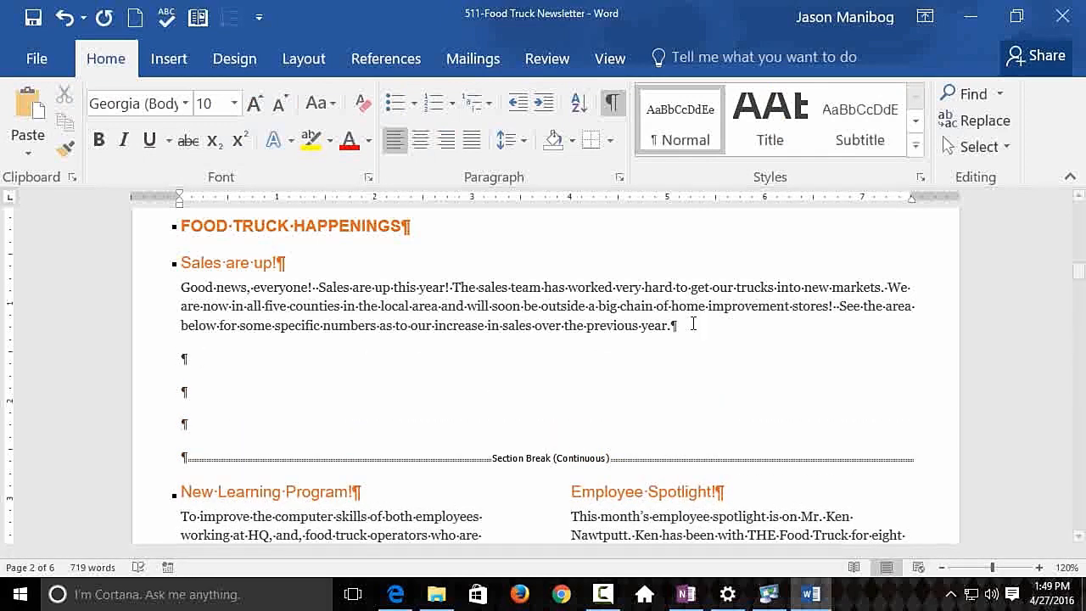
# - Draw a right block arrow in the empty space below the "Sales are up!" paragraph
pyautogui.click(180, 64)
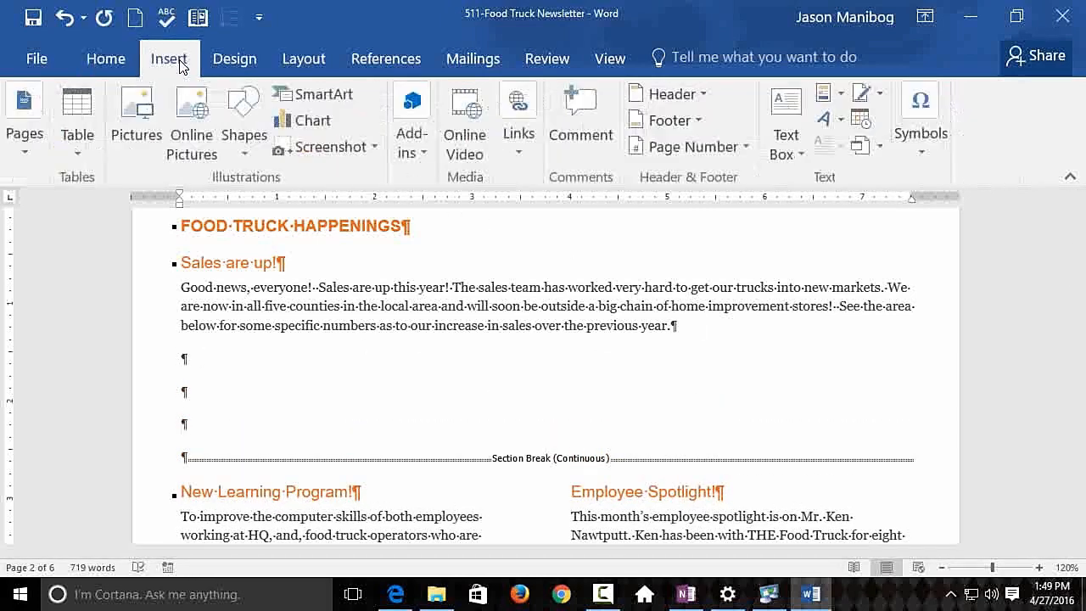
pyautogui.click(261, 145)
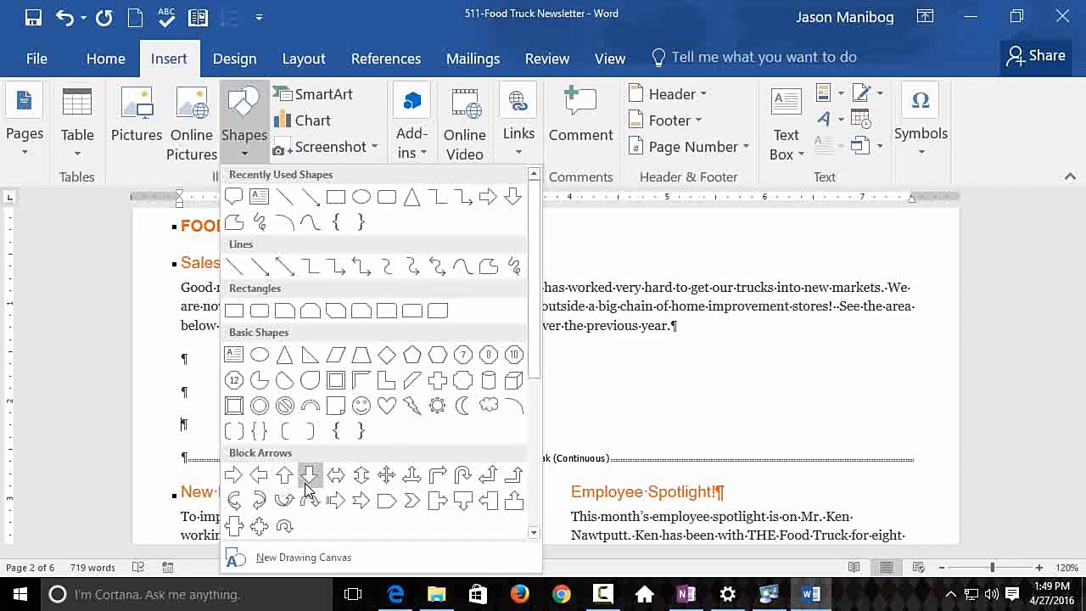
pyautogui.click(237, 477)
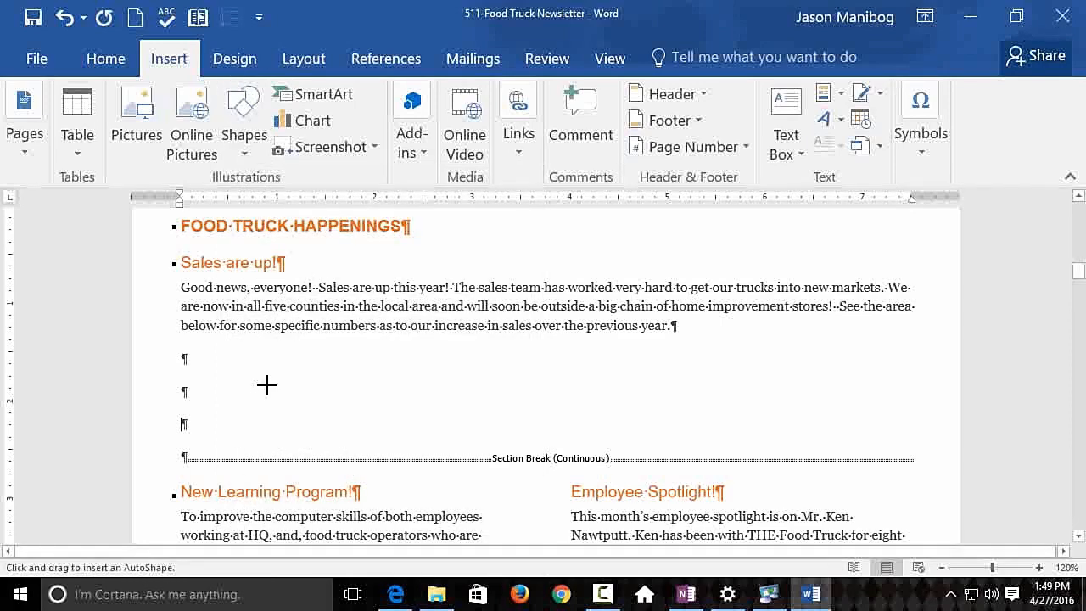
pyautogui.moveTo(220, 365); pyautogui.dragTo(456, 457)
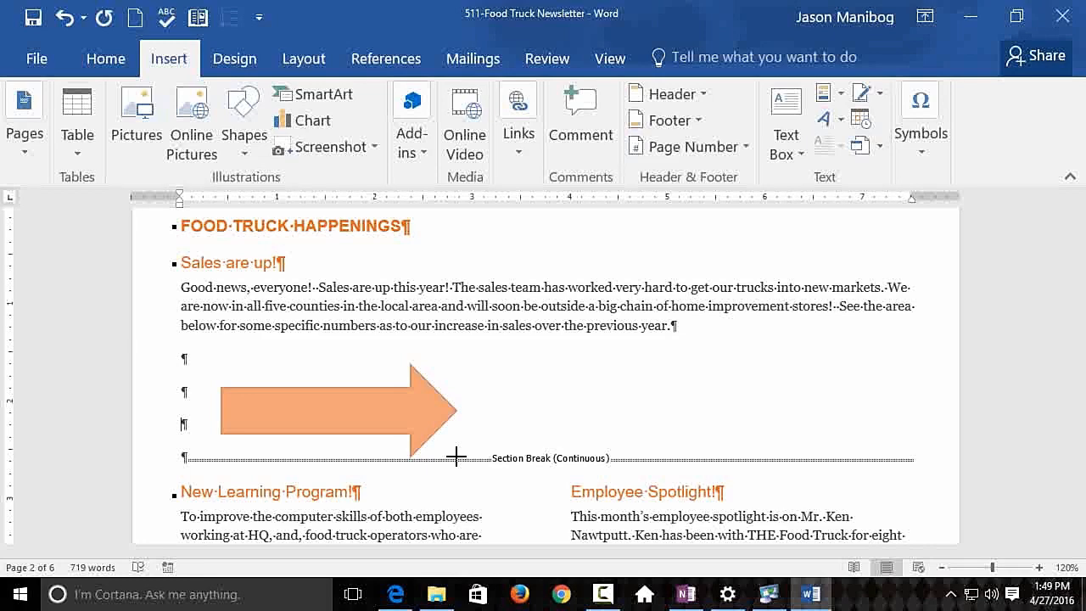
pyautogui.moveTo(456, 457); pyautogui.dragTo(455, 456)
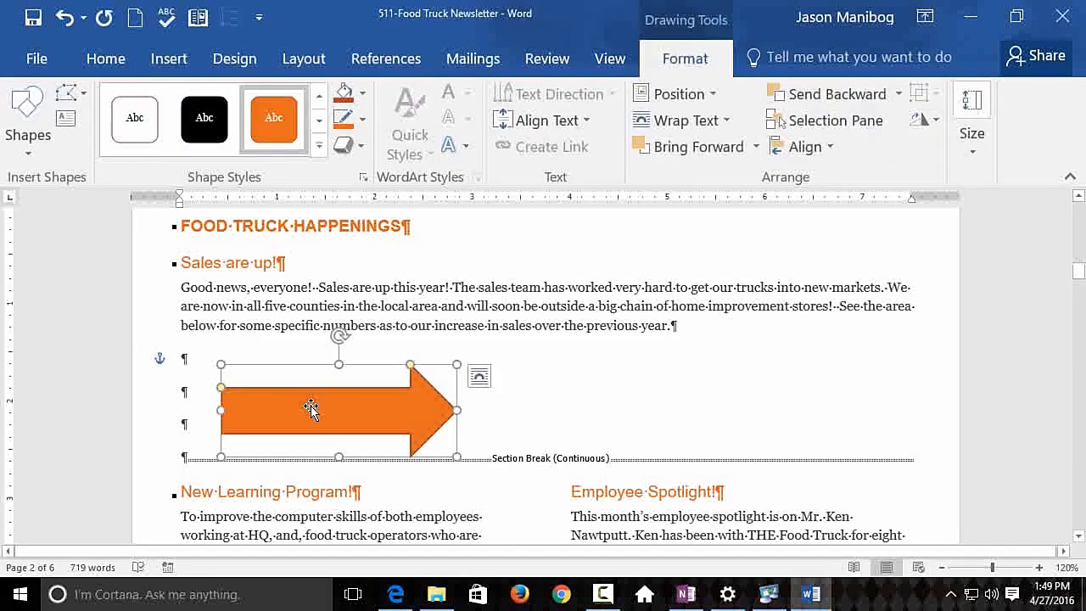
# - Enter the text "Sales are up 20%" inside the block arrow and deselect the shape
pyautogui.write('Sales are up 20')
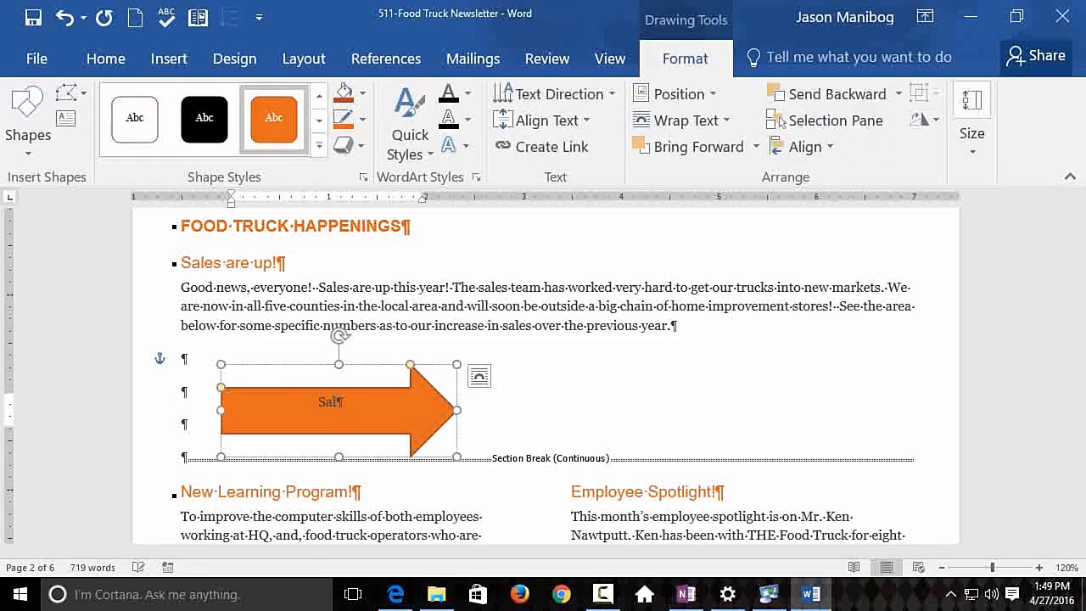
pyautogui.write('%')
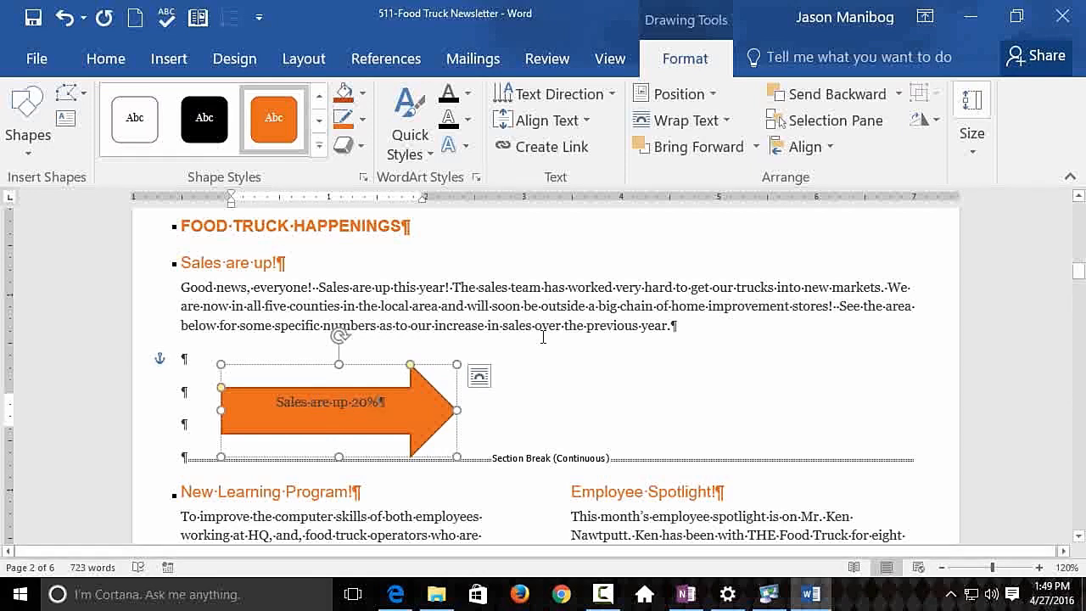
pyautogui.click(586, 389)
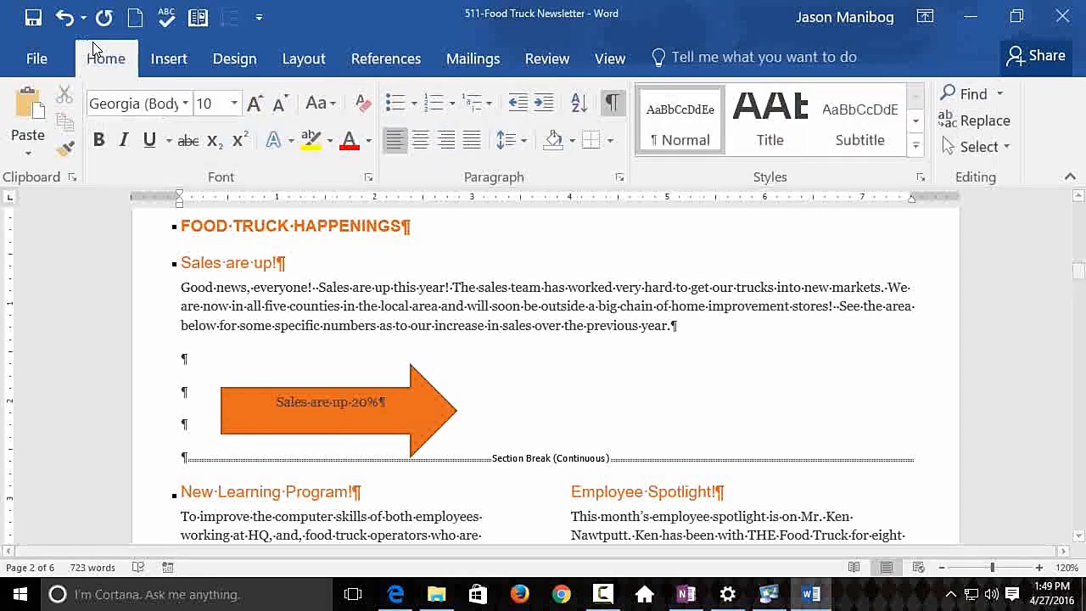
# - Draw a rounded rectangle to the right of the block arrow and shrink it to fit above the section break
pyautogui.click(169, 58)
pyautogui.click(244, 140)
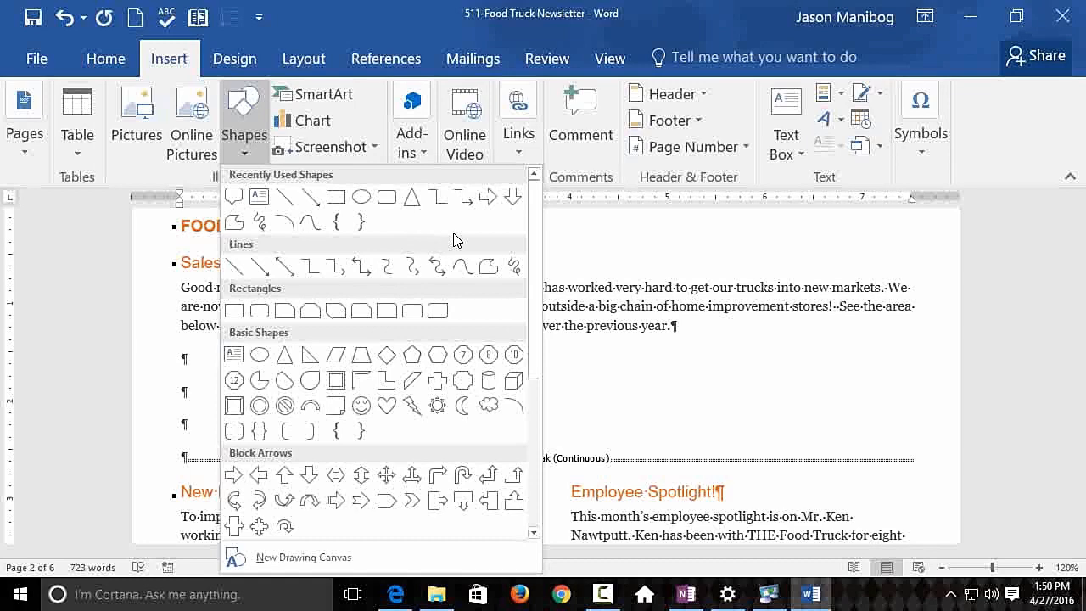
pyautogui.click(386, 197)
pyautogui.moveTo(490, 344)
pyautogui.mouseDown()
pyautogui.moveTo(568, 409)
pyautogui.moveTo(682, 452)
pyautogui.moveTo(721, 501)
pyautogui.moveTo(785, 526)
pyautogui.mouseUp()
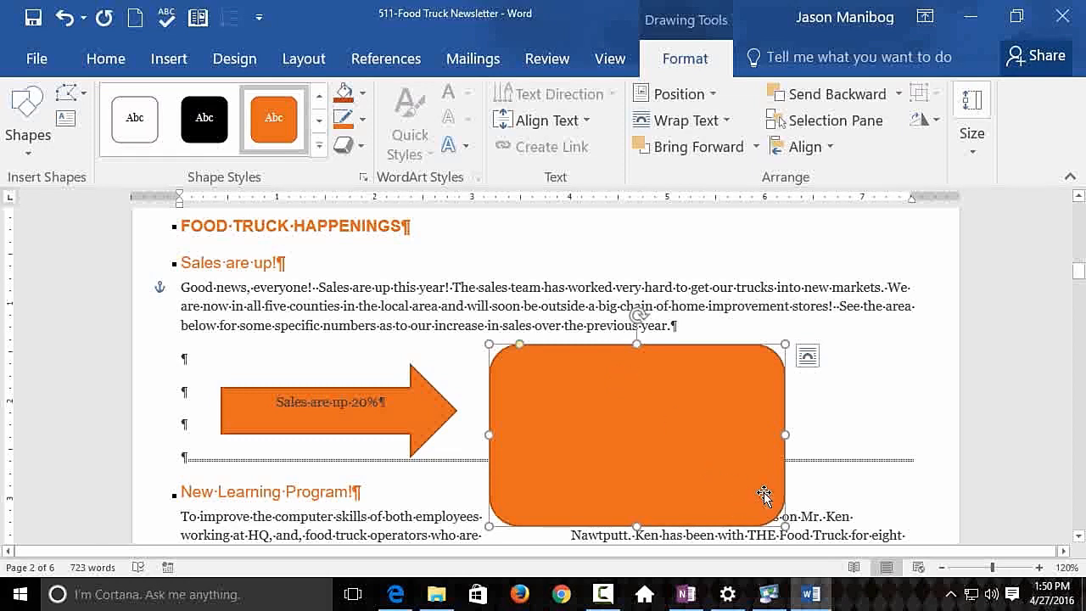
pyautogui.moveTo(785, 526); pyautogui.dragTo(703, 447)
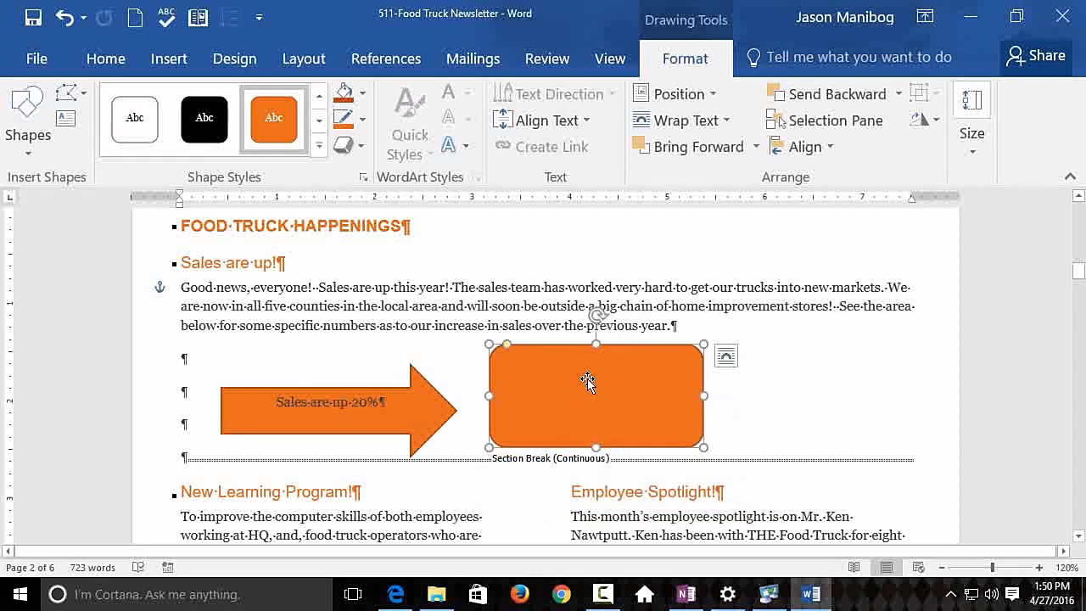
# - Enter the text "Complaints are down, which is why sales are up." inside the rounded rectangle
pyautogui.write('C')
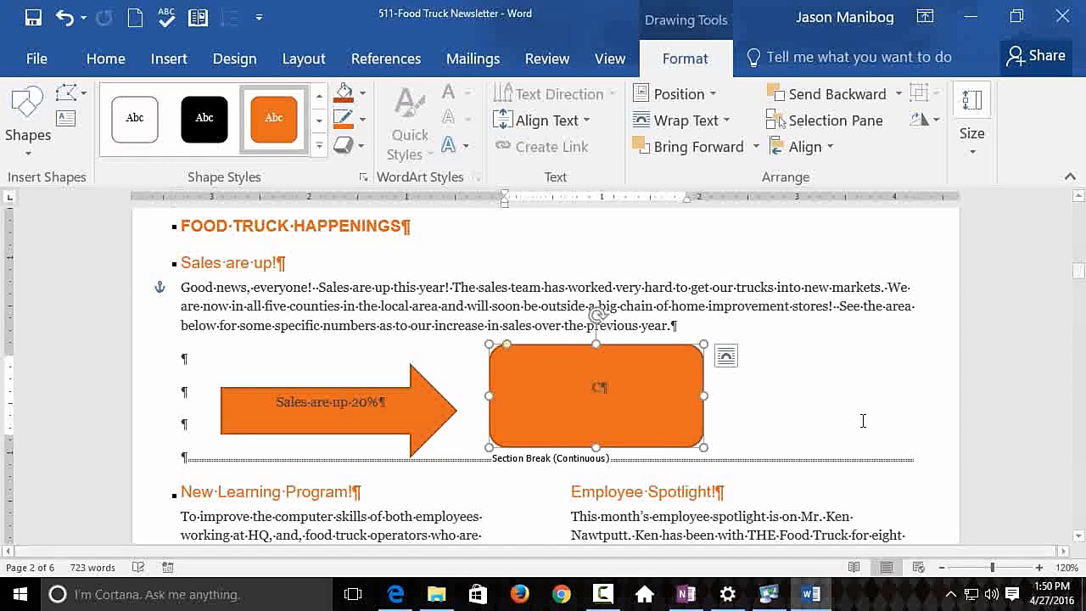
pyautogui.write('om')
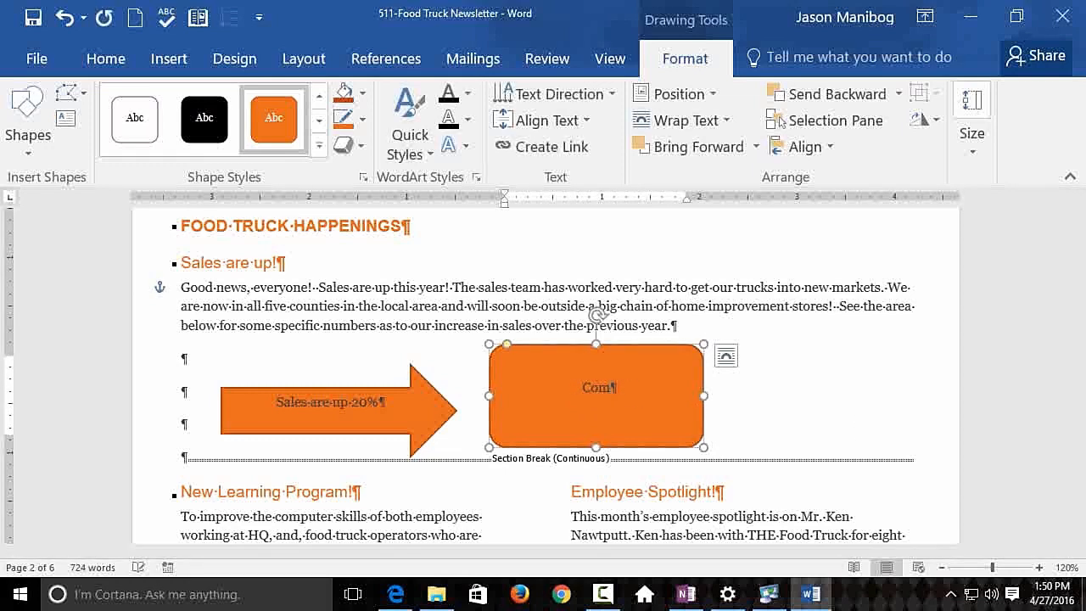
pyautogui.write('plaints are down')
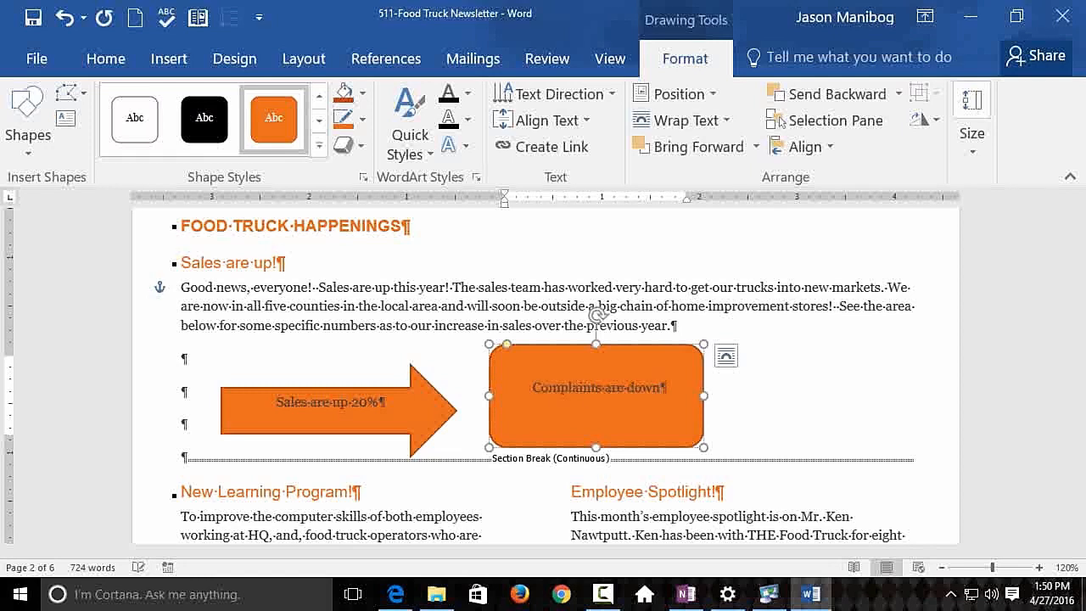
pyautogui.write(', which is why sales are up.')
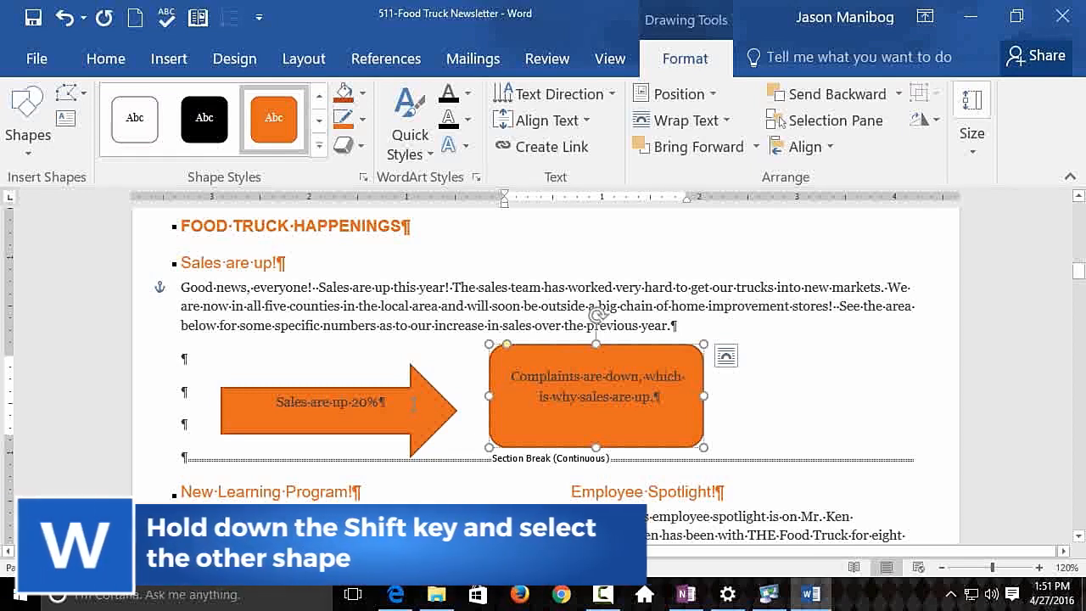
# - Select the block arrow together with the rounded rectangle and align both shapes to their middle
pyautogui.keyDown('shift'); pyautogui.click(382, 392); pyautogui.keyUp('shift')
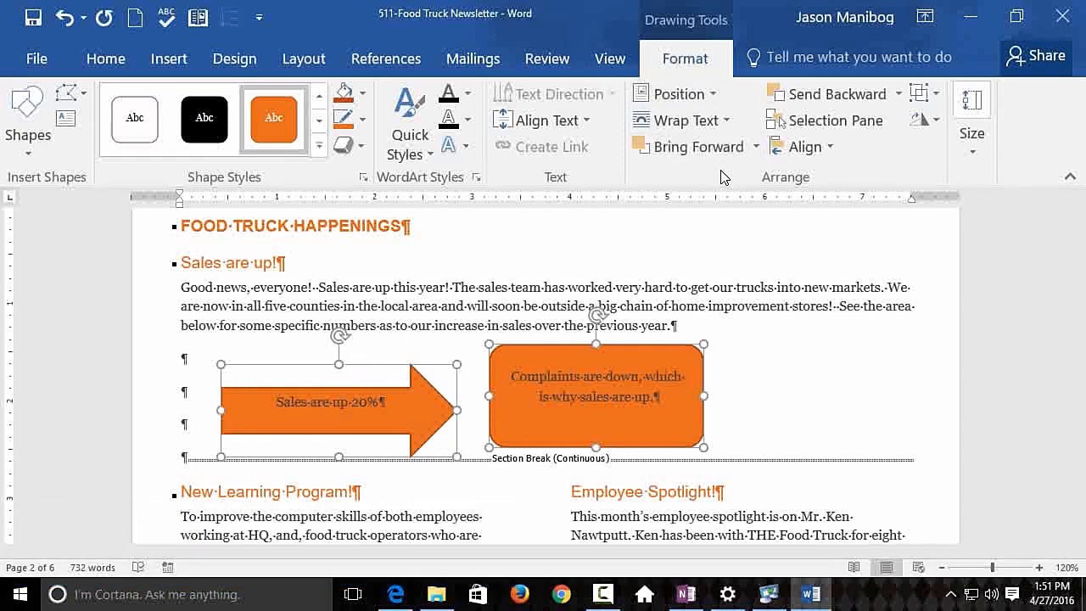
pyautogui.click(830, 149)
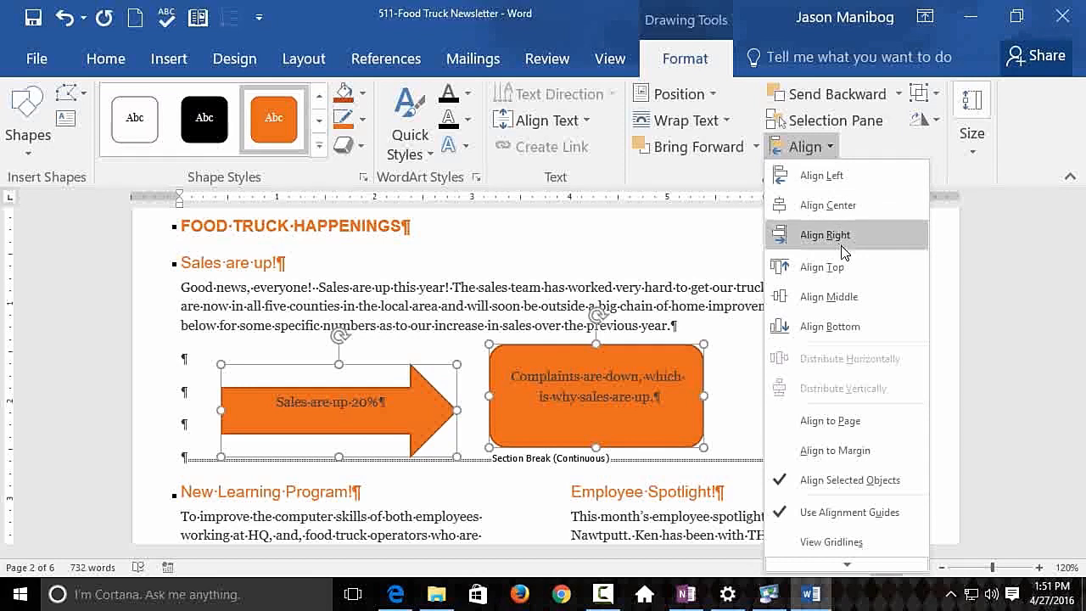
pyautogui.click(852, 299)
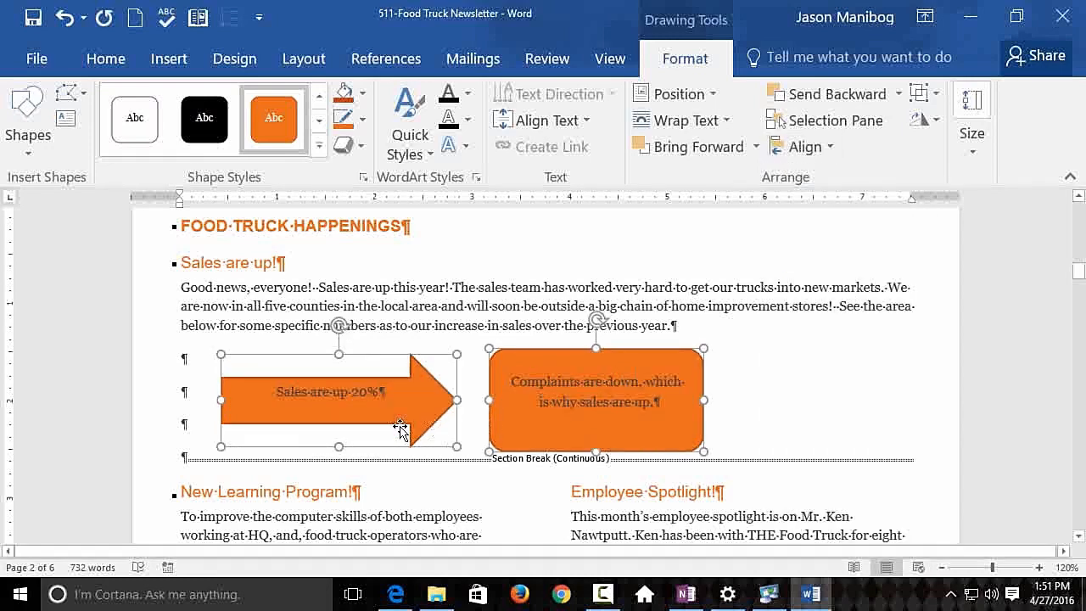